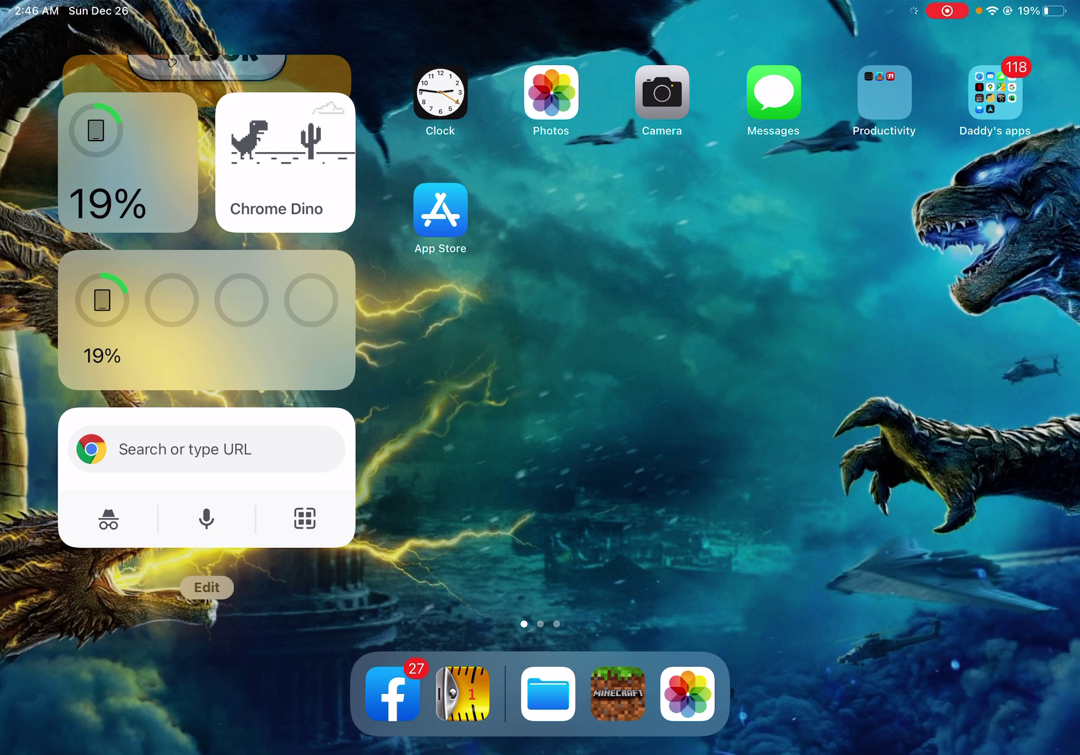
Search Spotlight for skin apps, launch 3D Skin Editor For MCPE, then clear the search text.
key(super+space)
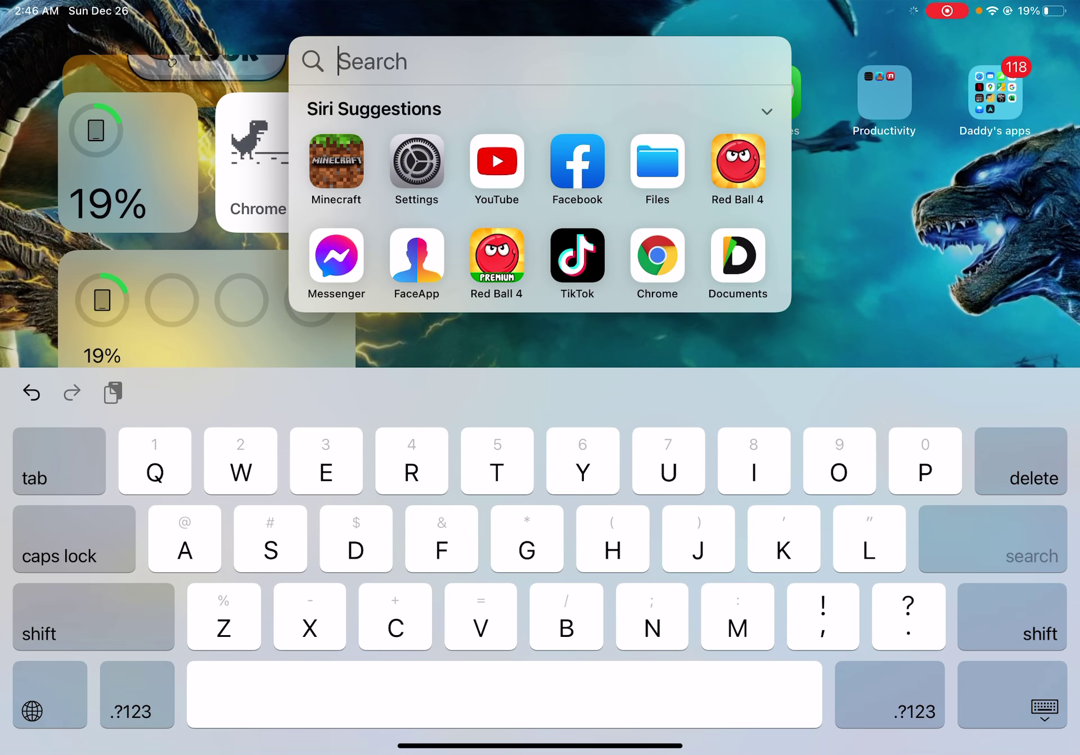
text(sk)
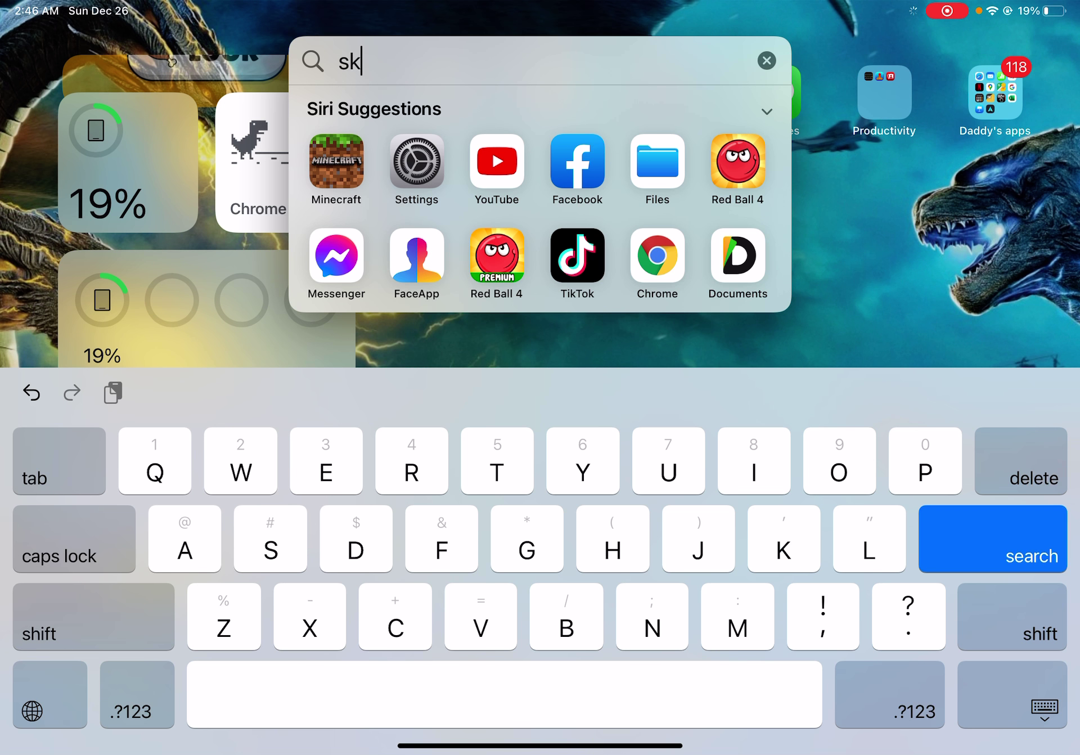
text(in edi)
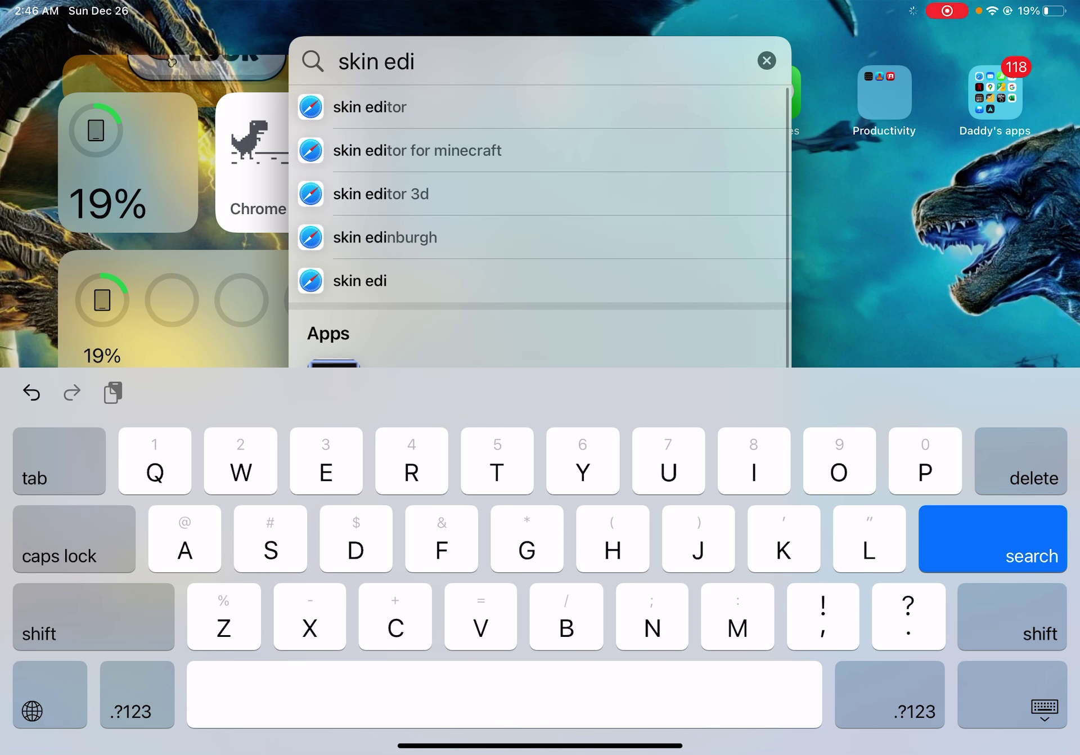
scroll(540, 253, down, 5)
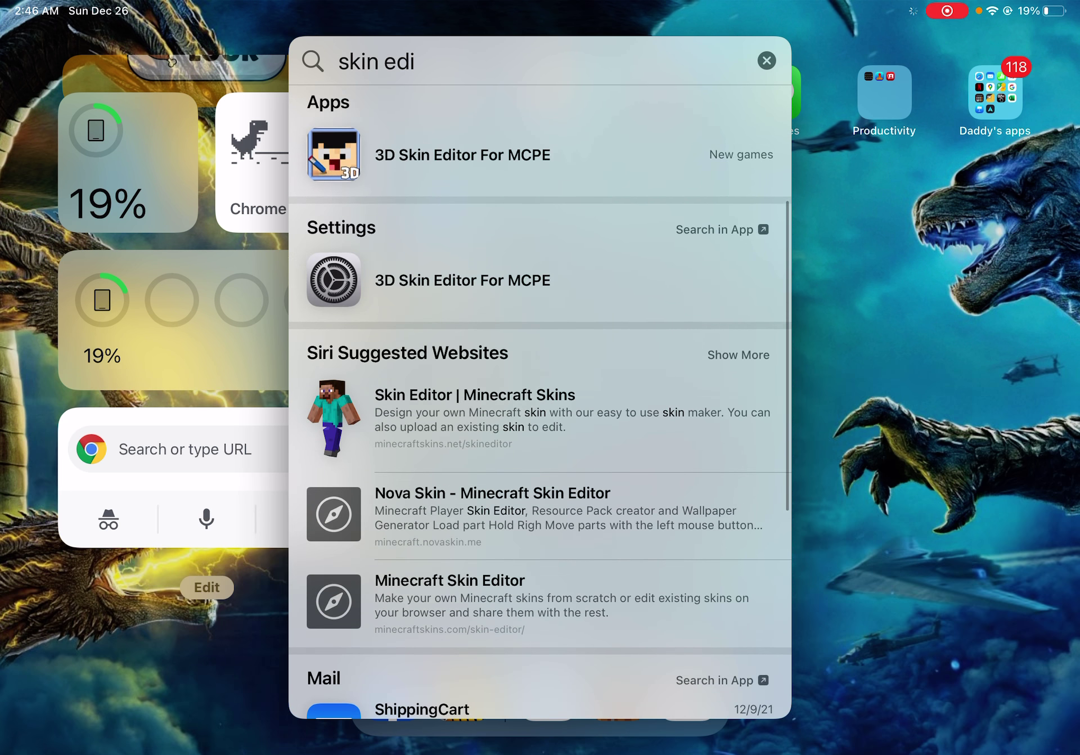
click(462, 172)
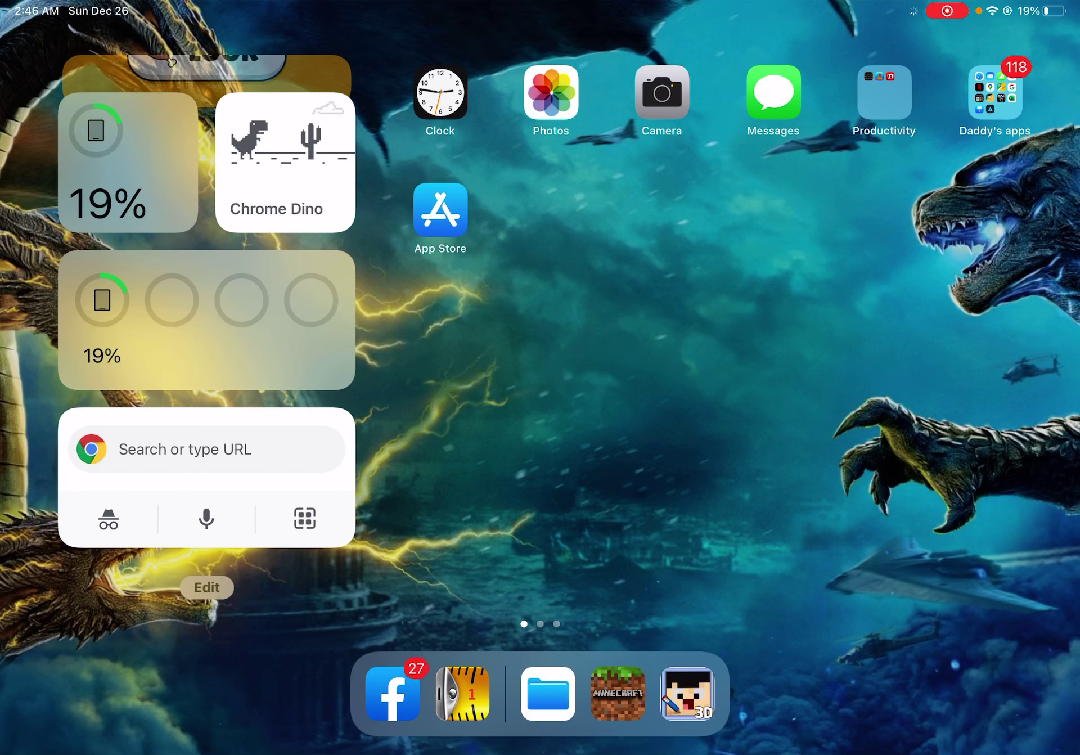
key(BackSpace)
text(s)
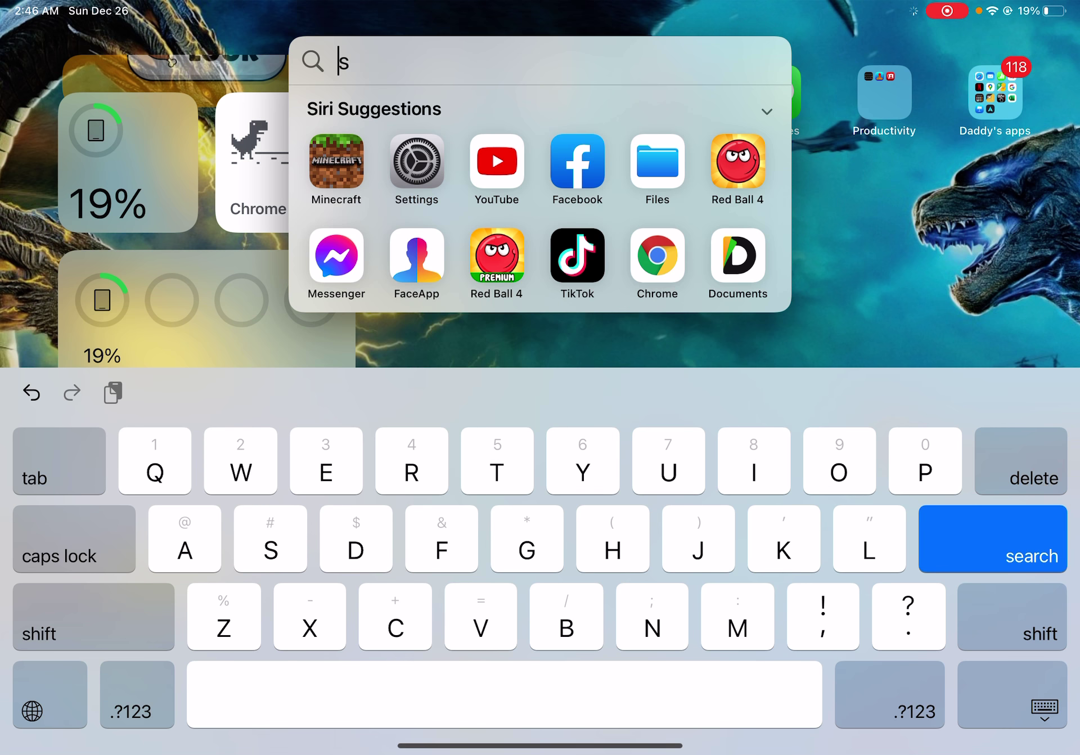
text(kin)
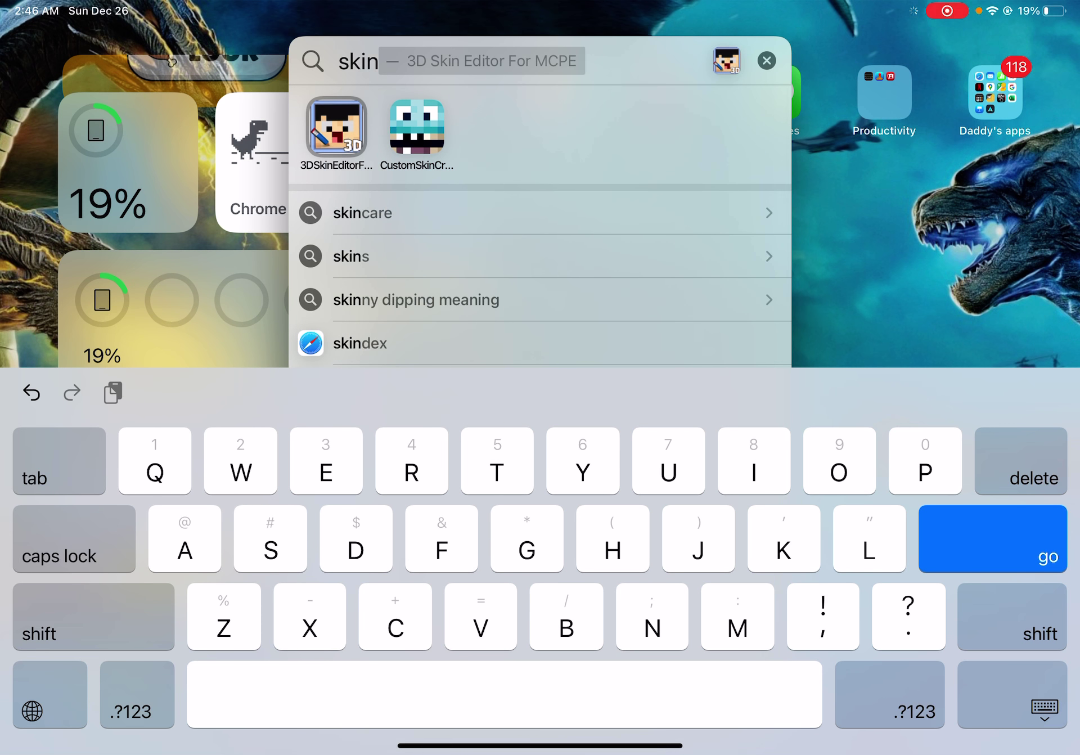
Launch Custom Skin Creator and reset the skin to blank, confirming the prompt.
click(335, 127)
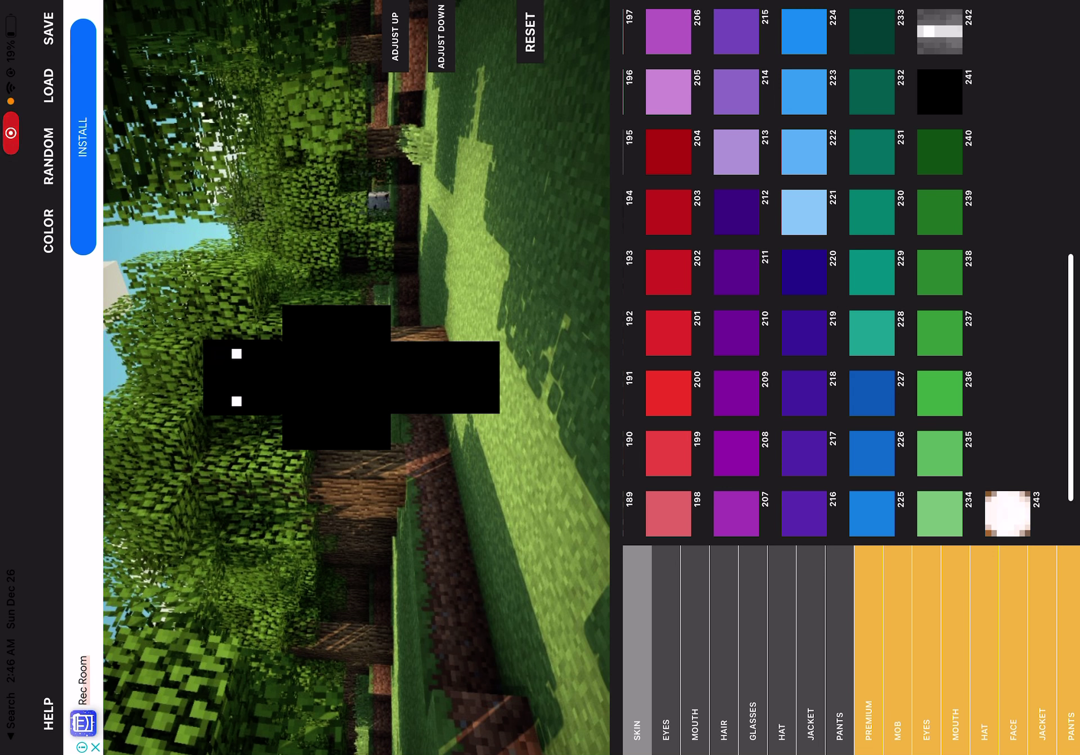
scroll(843, 270, down, 10)
click(529, 32)
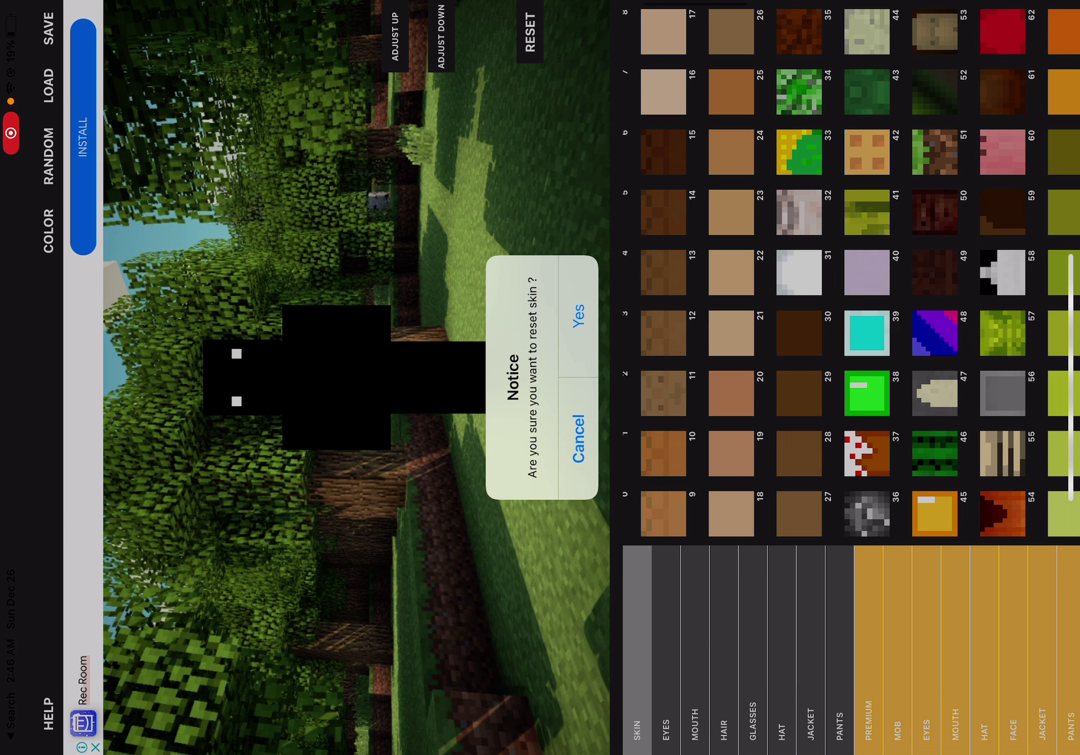
click(578, 315)
scroll(844, 270, down, 10)
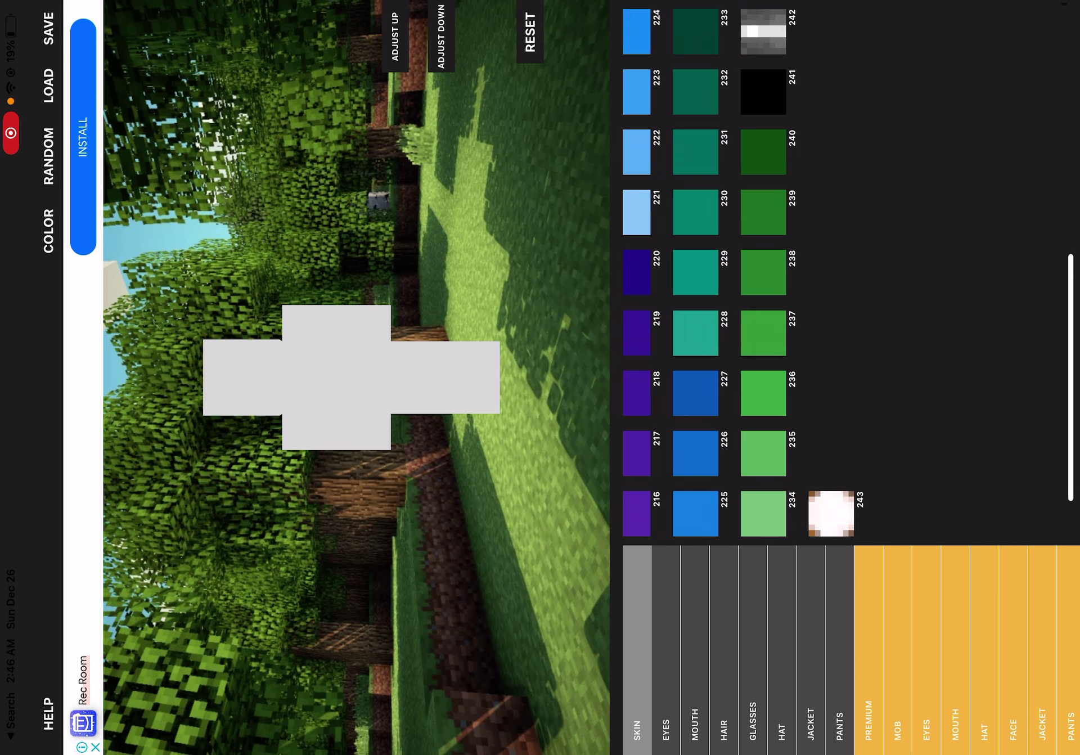
scroll(844, 270, up, 3)
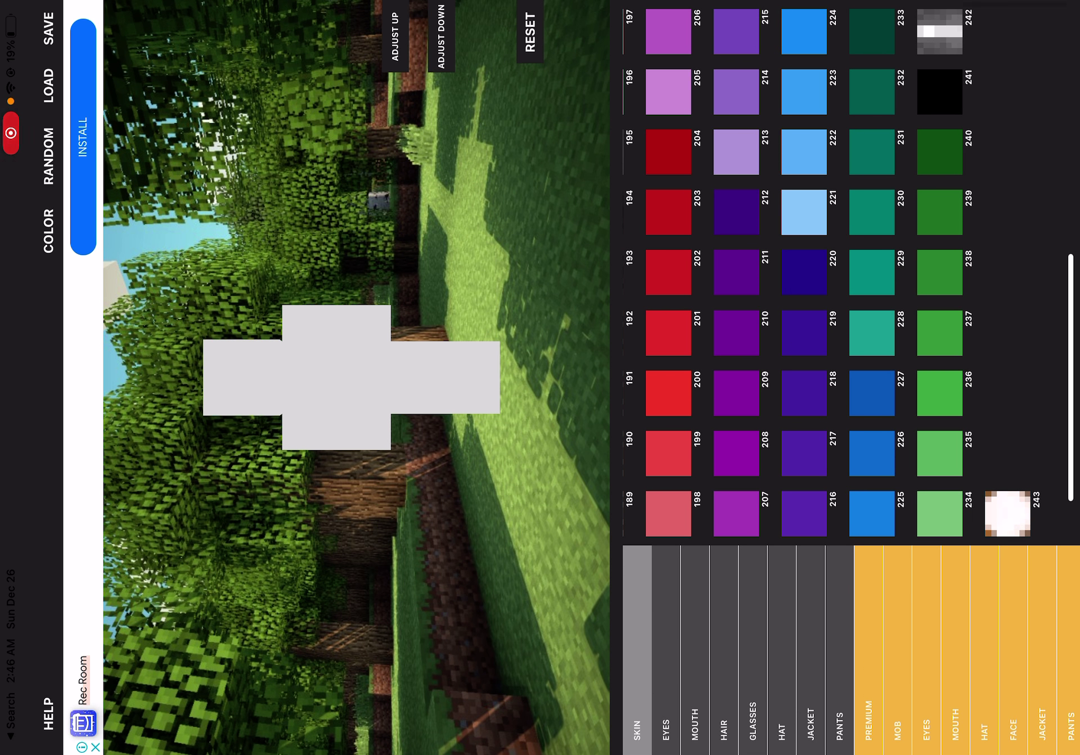
Fill the skin with black and add two white square eyes from the EYES tab.
click(940, 91)
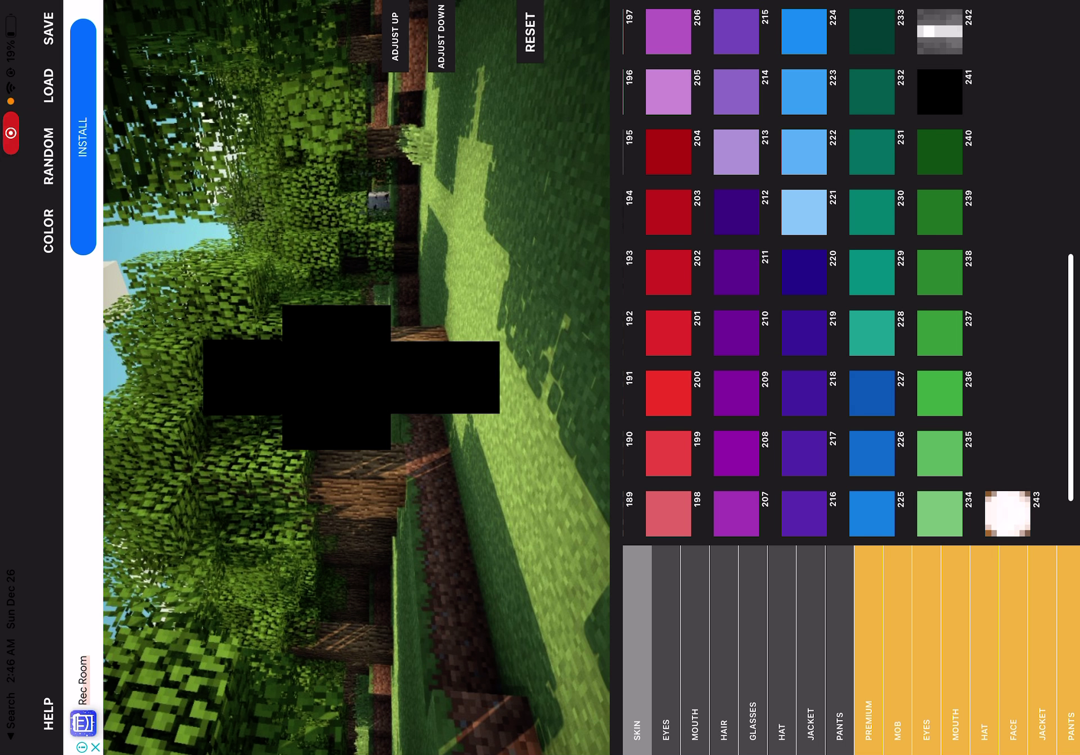
click(666, 650)
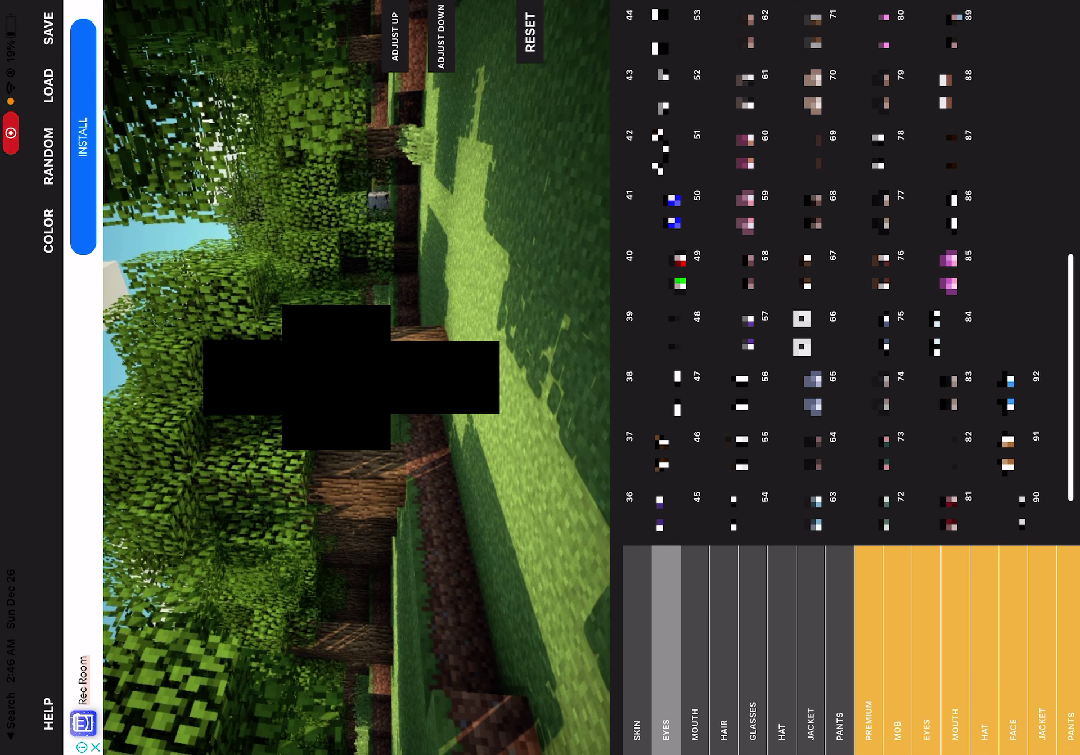
scroll(843, 270, down, 1)
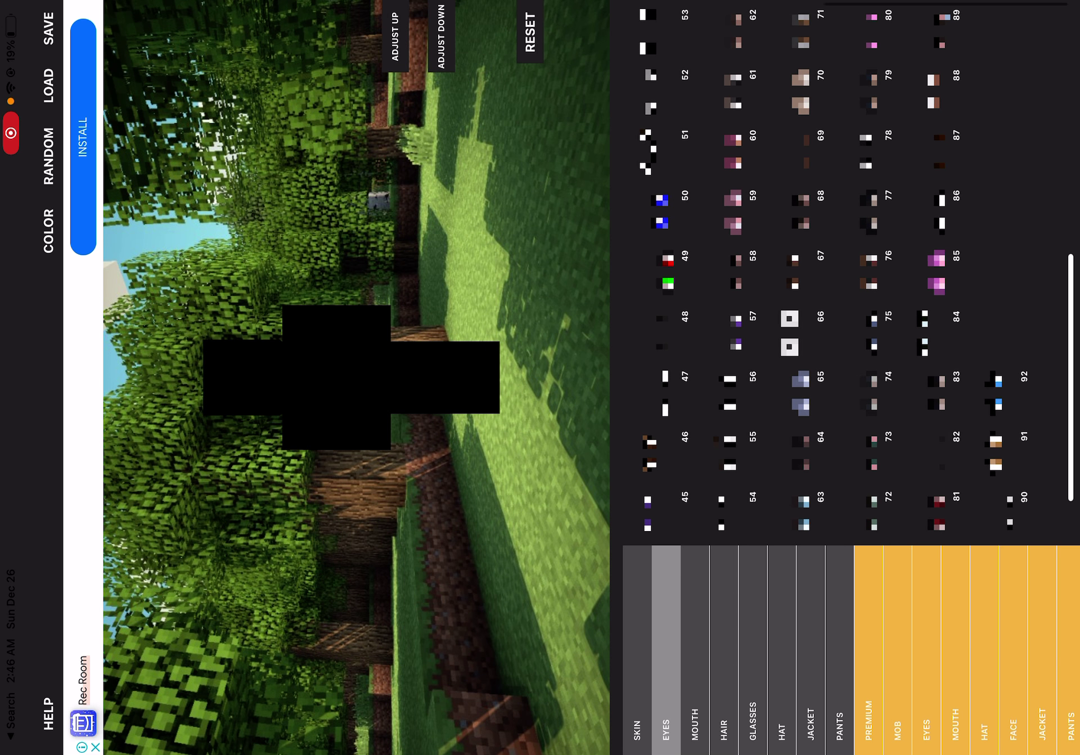
scroll(843, 270, up, 2)
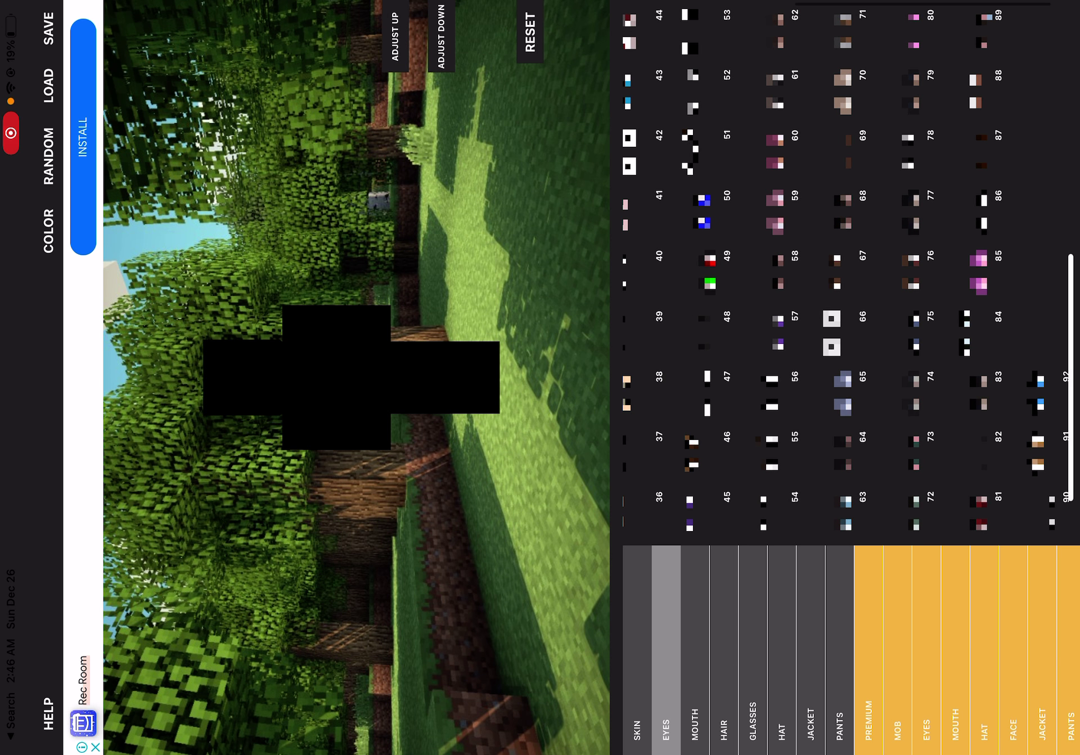
scroll(844, 270, up, 3)
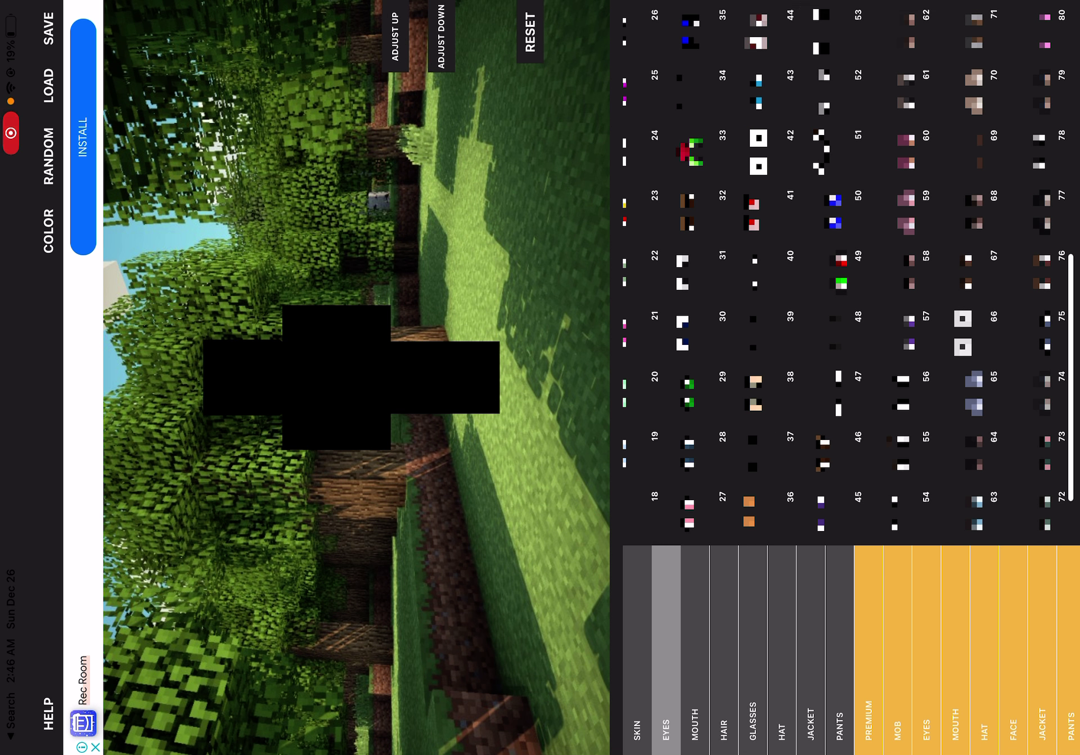
click(624, 452)
click(637, 650)
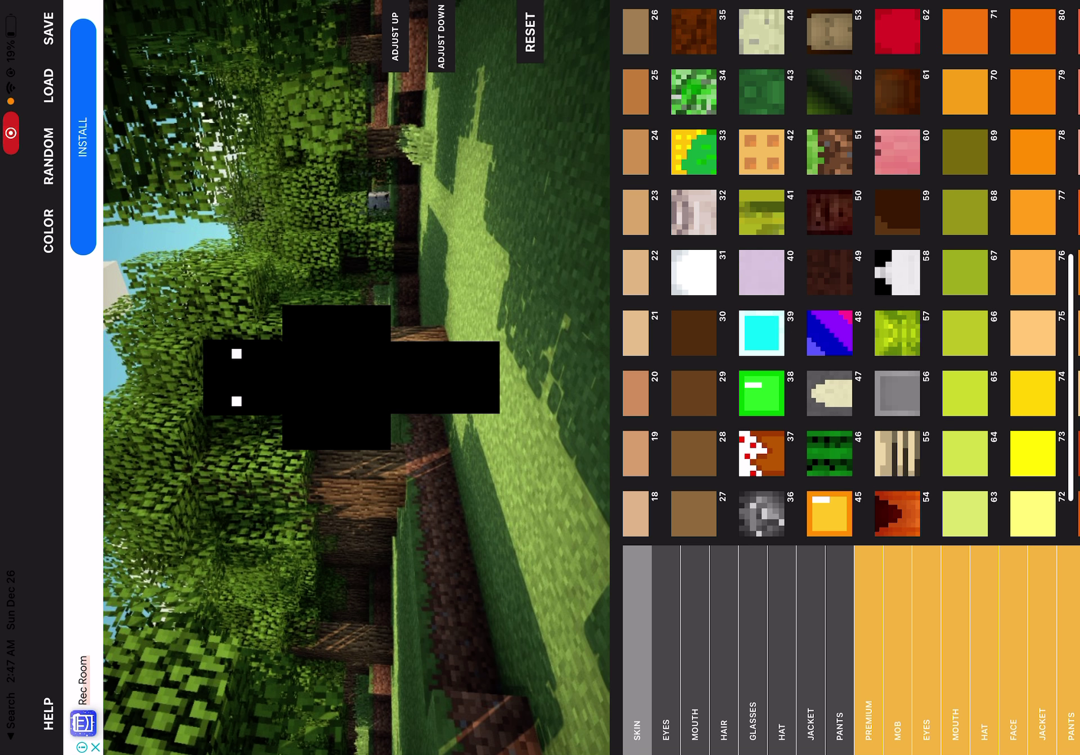
Save the black skin to Photos and view the saved image from the library.
click(49, 28)
click(592, 376)
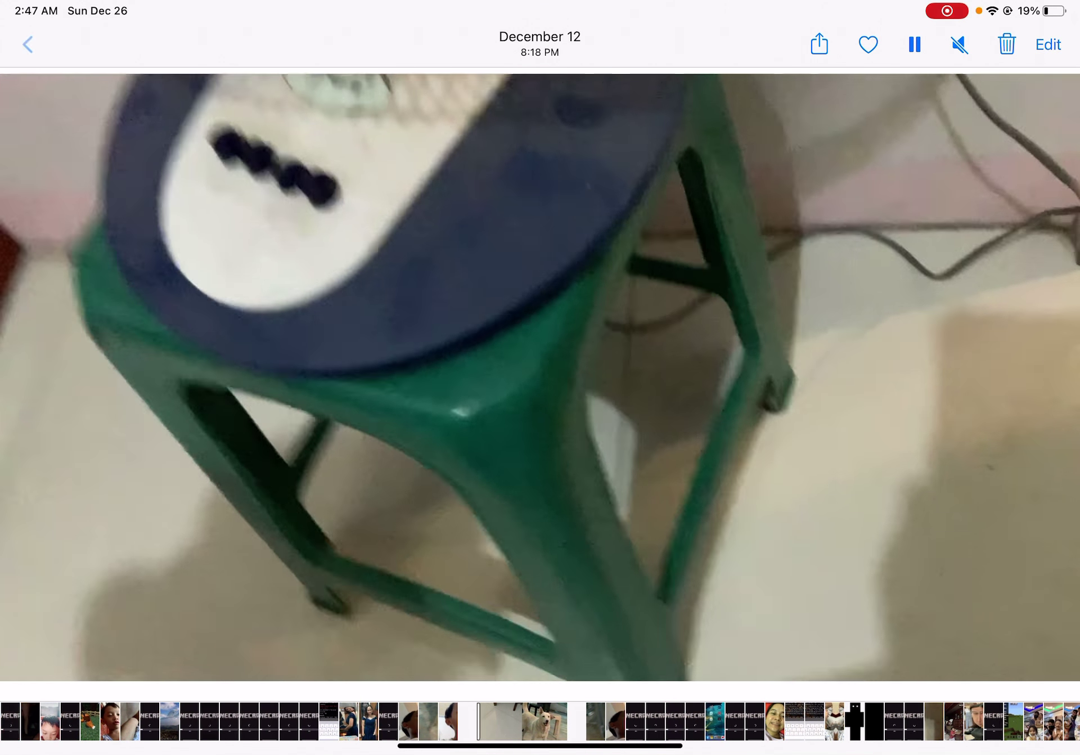
click(27, 44)
scroll(683, 381, down, 5)
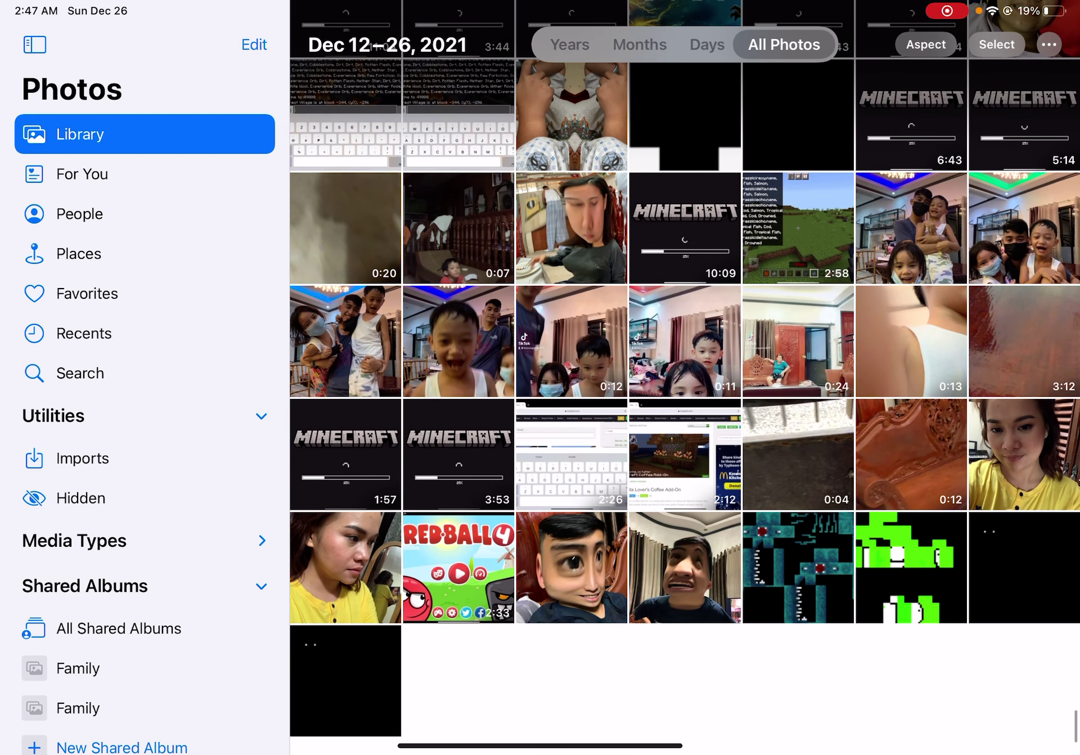
click(346, 679)
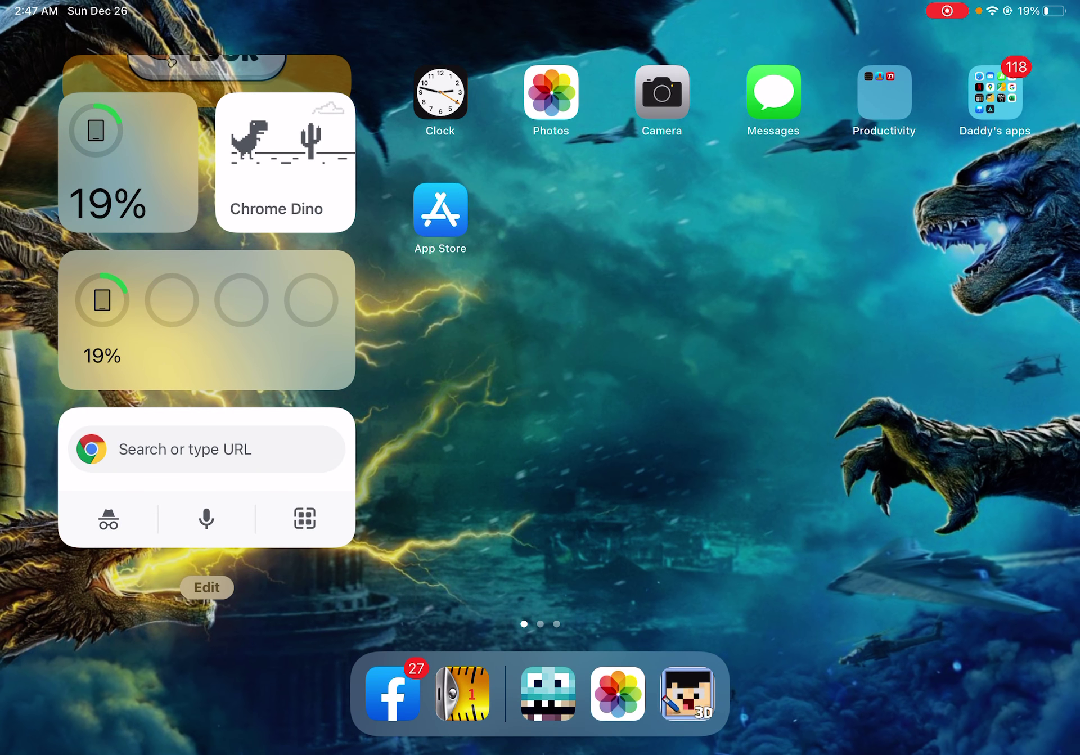
Launch Minecraft from the Spotlight search.
drag(540, 253, 540, 422)
click(767, 59)
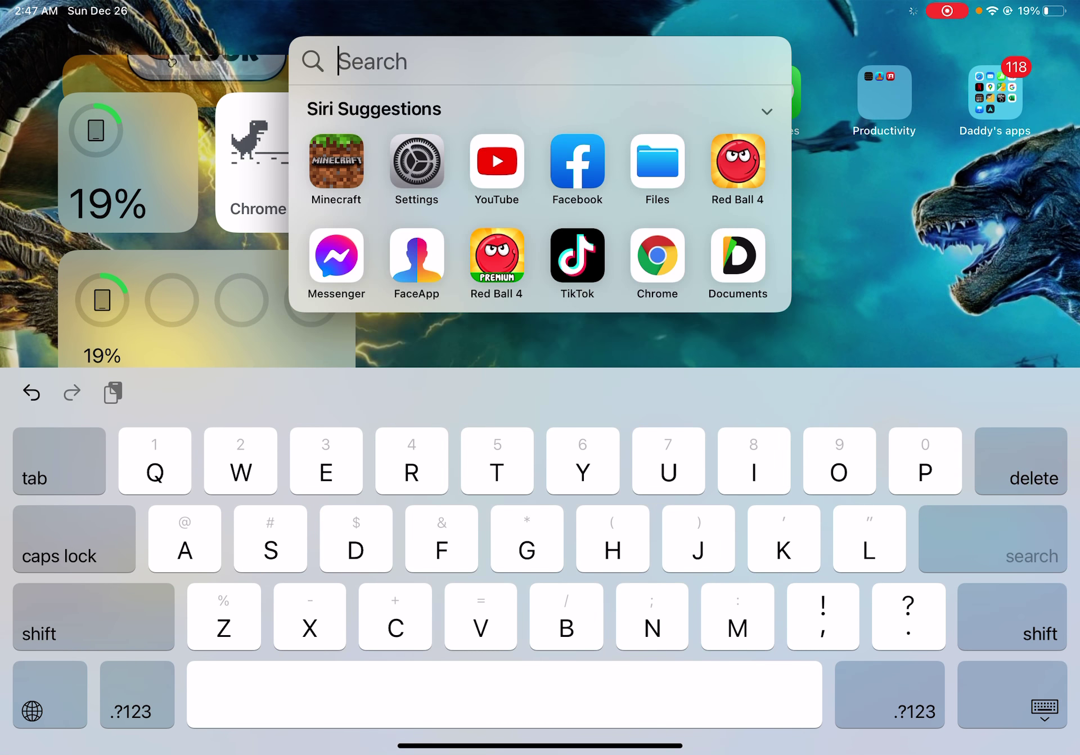
click(540, 422)
click(538, 354)
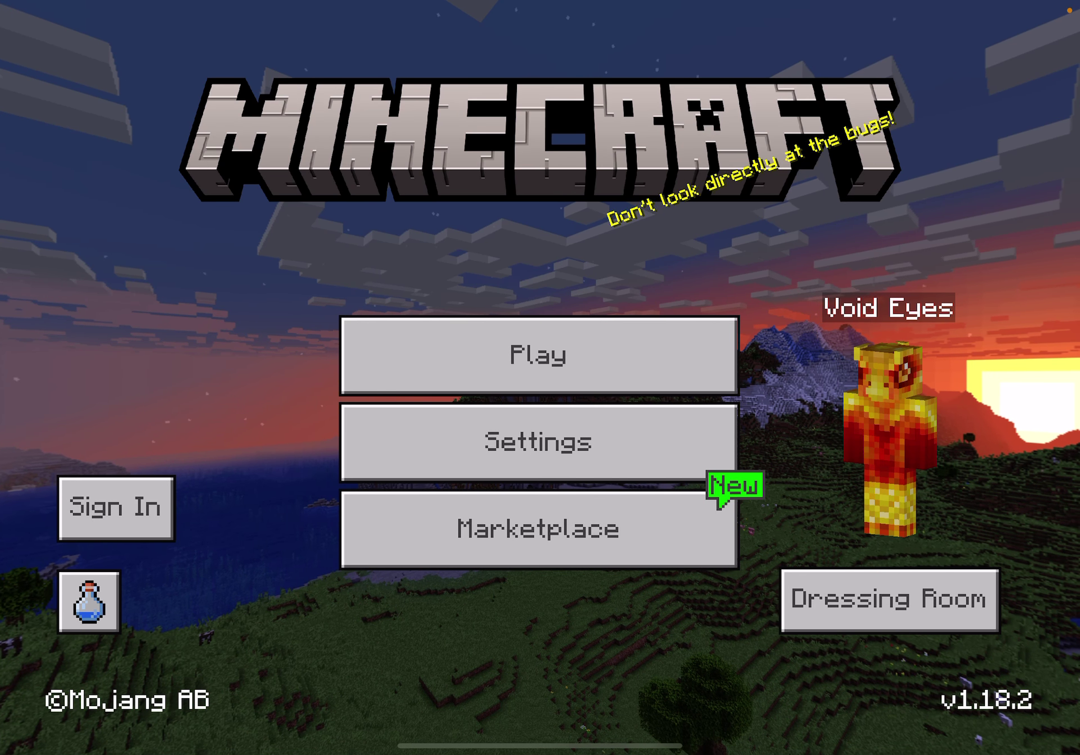
Create a new character in the Dressing Room's empty slot and show Classic Skins.
click(889, 600)
click(692, 226)
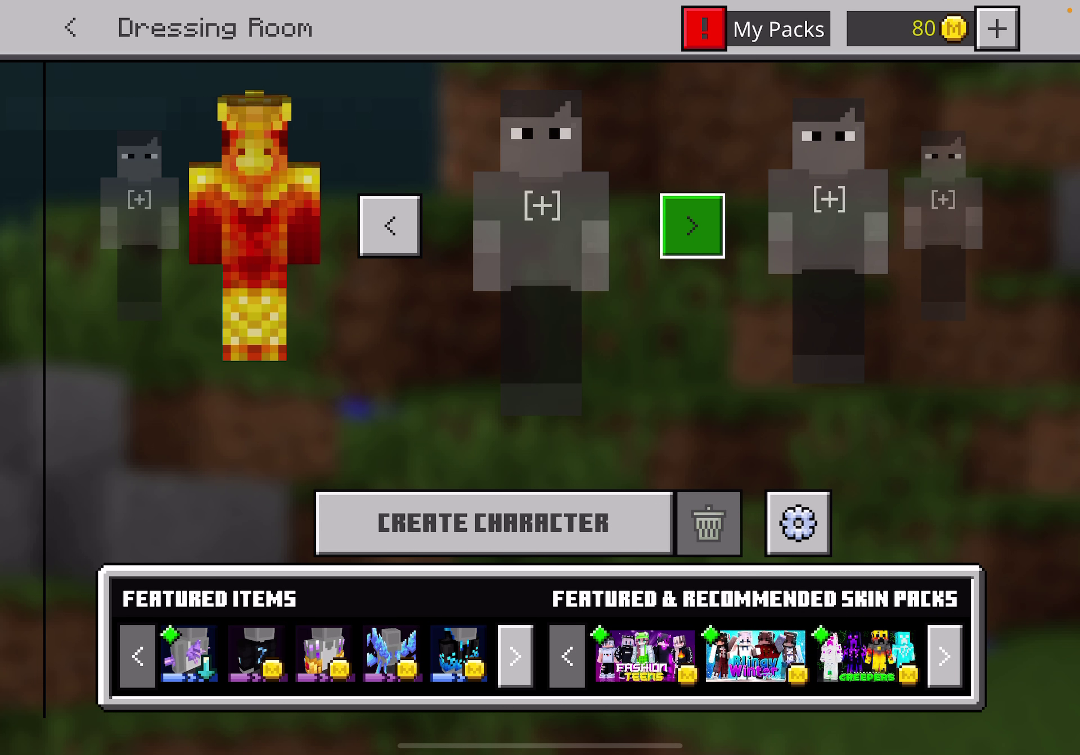
click(389, 225)
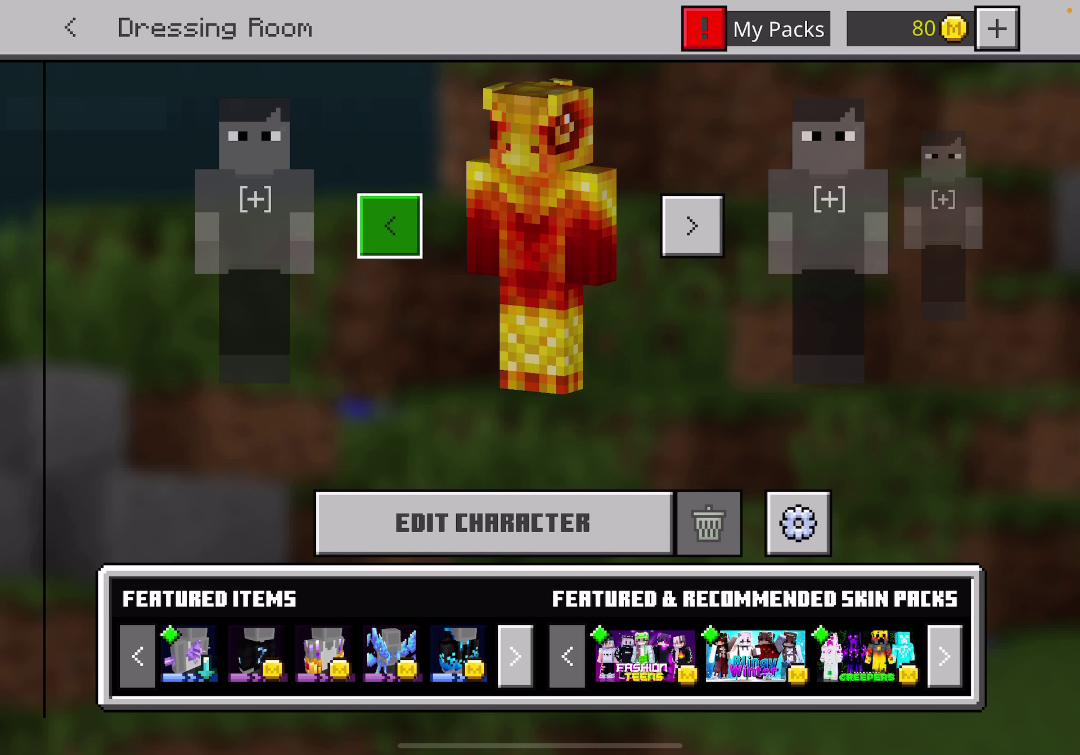
click(692, 225)
click(494, 522)
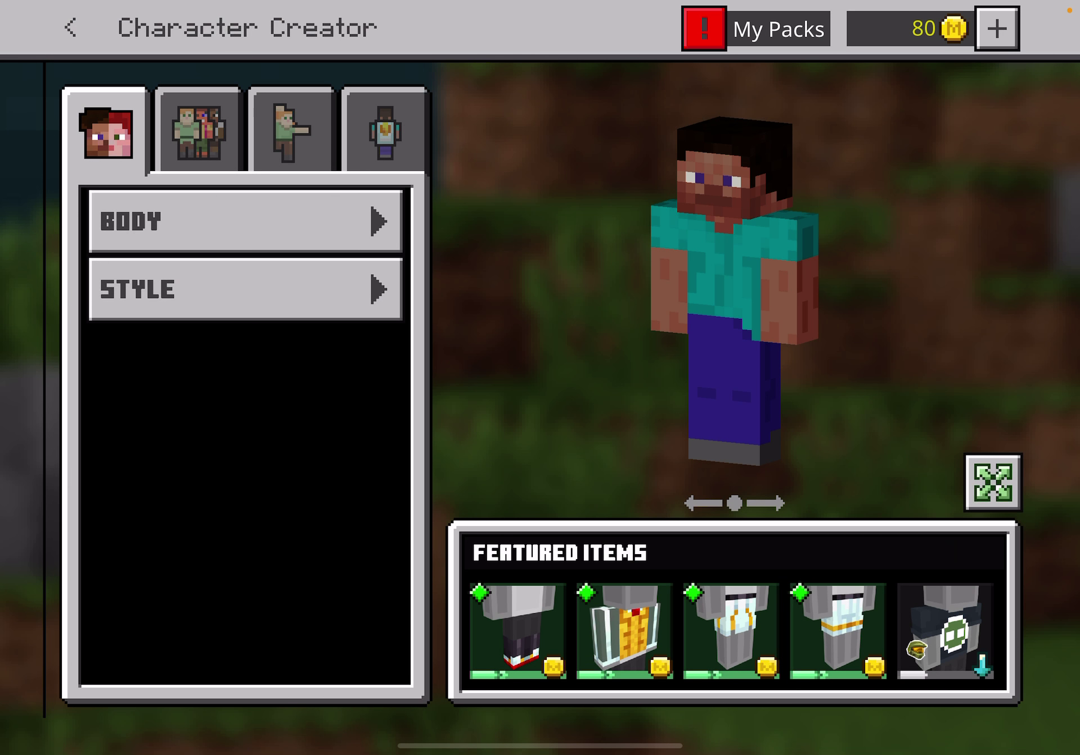
click(199, 131)
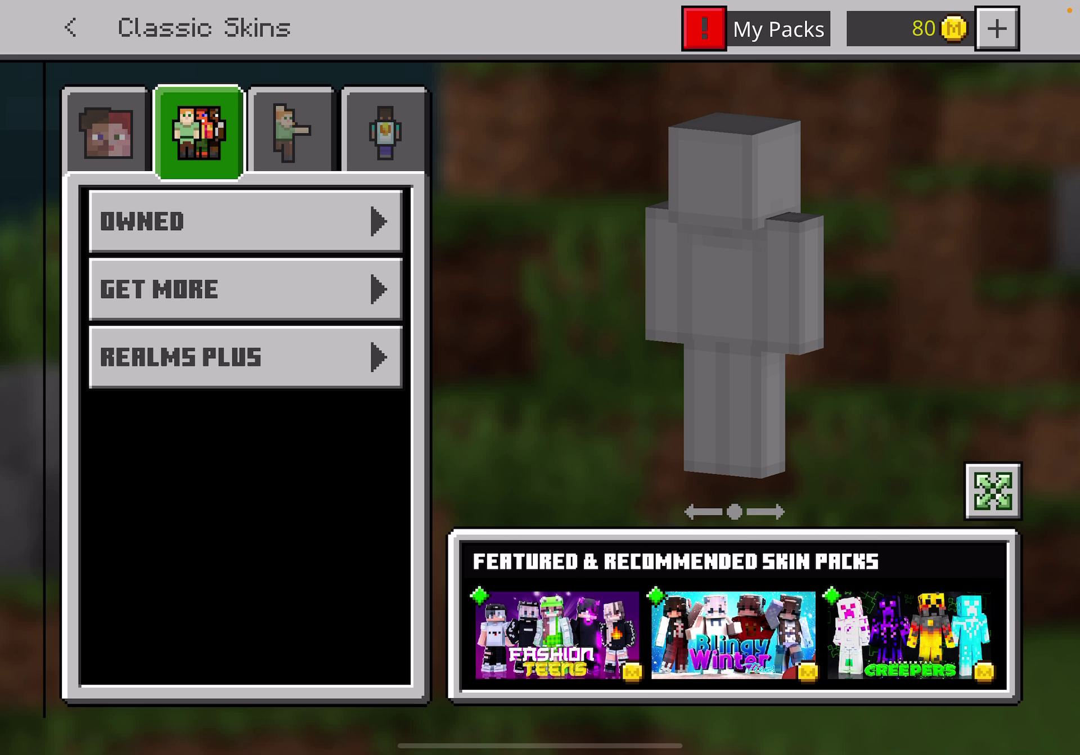
Import the black skin image from Photos under Owned skins, pick a model type, and save.
click(245, 221)
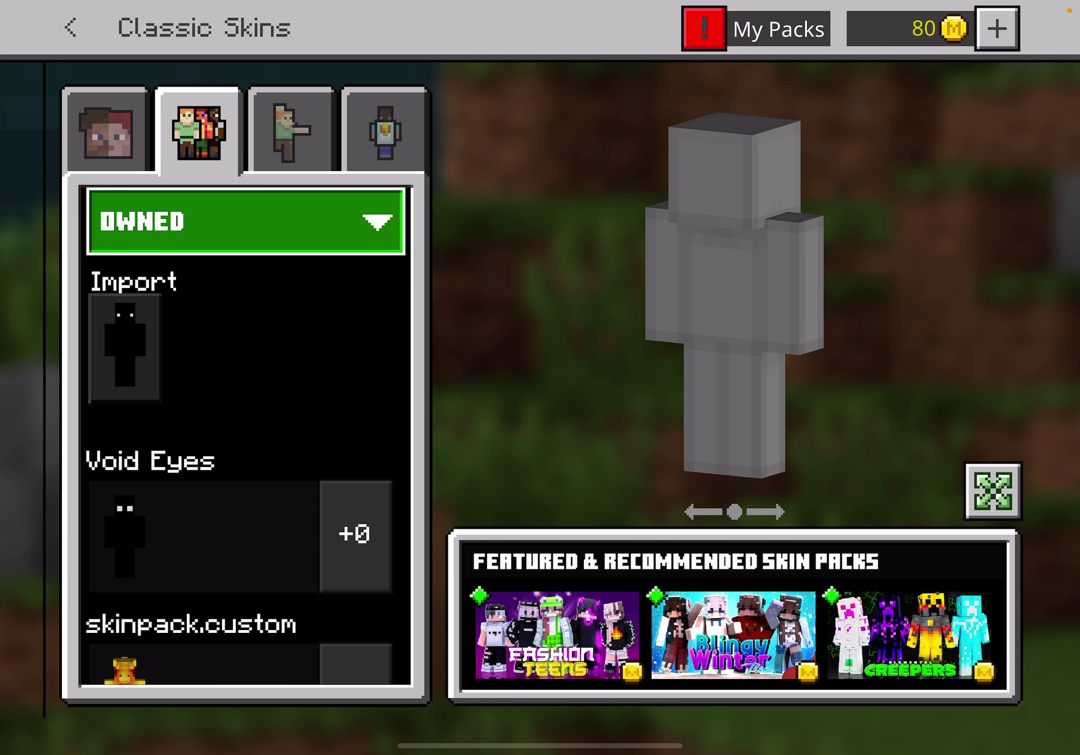
click(125, 346)
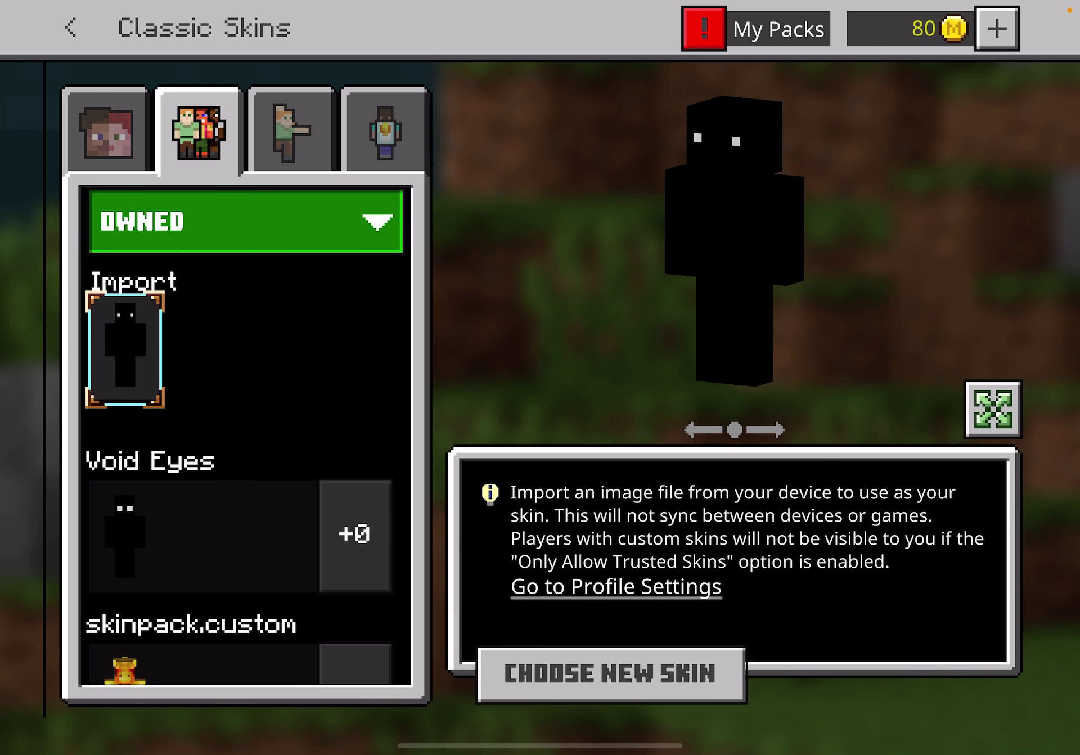
click(612, 673)
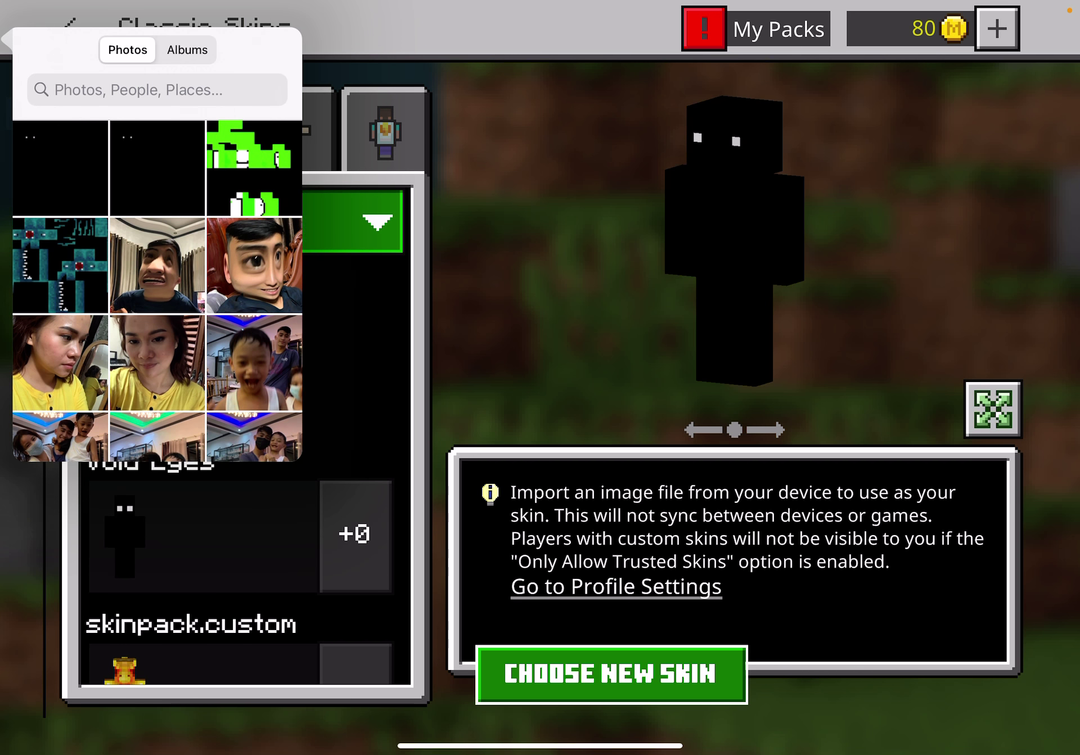
click(60, 168)
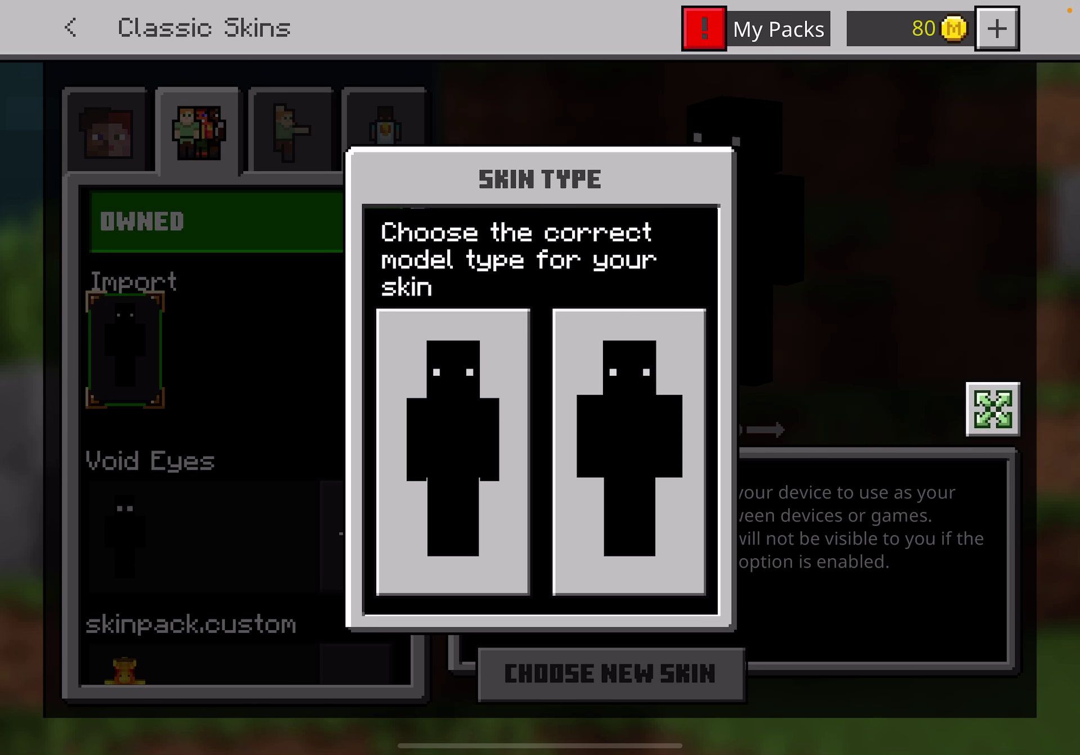
click(453, 452)
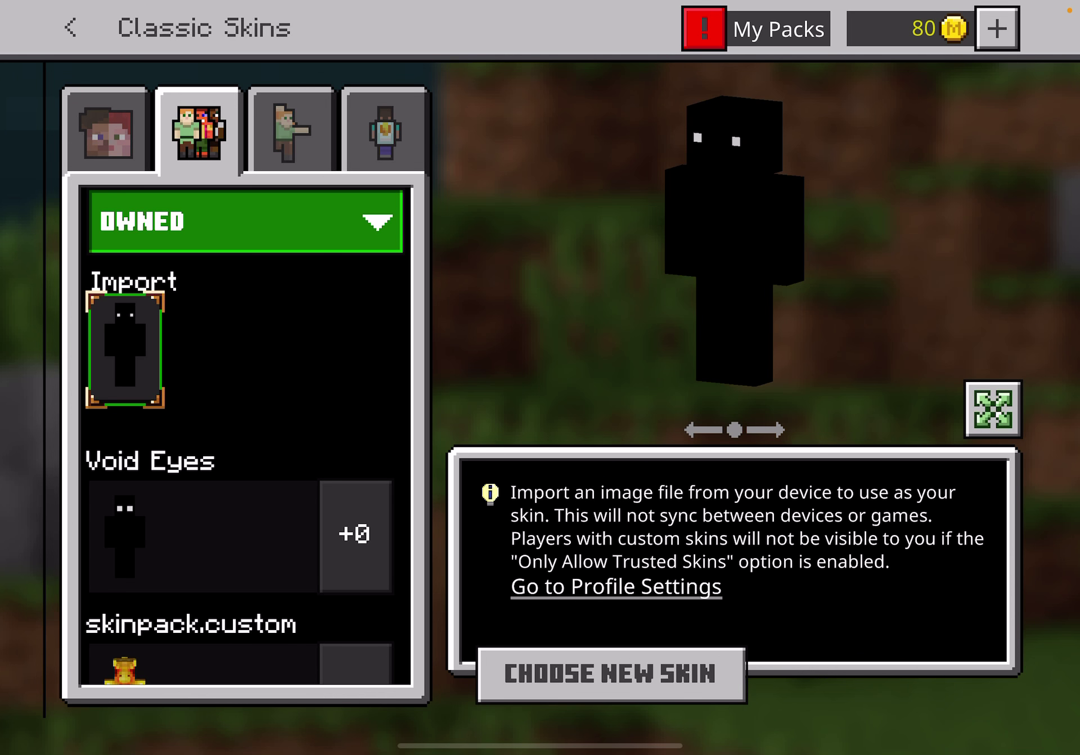
click(70, 28)
Browse the character carousel, then leave the Dressing Room for the main menu.
click(70, 28)
click(692, 226)
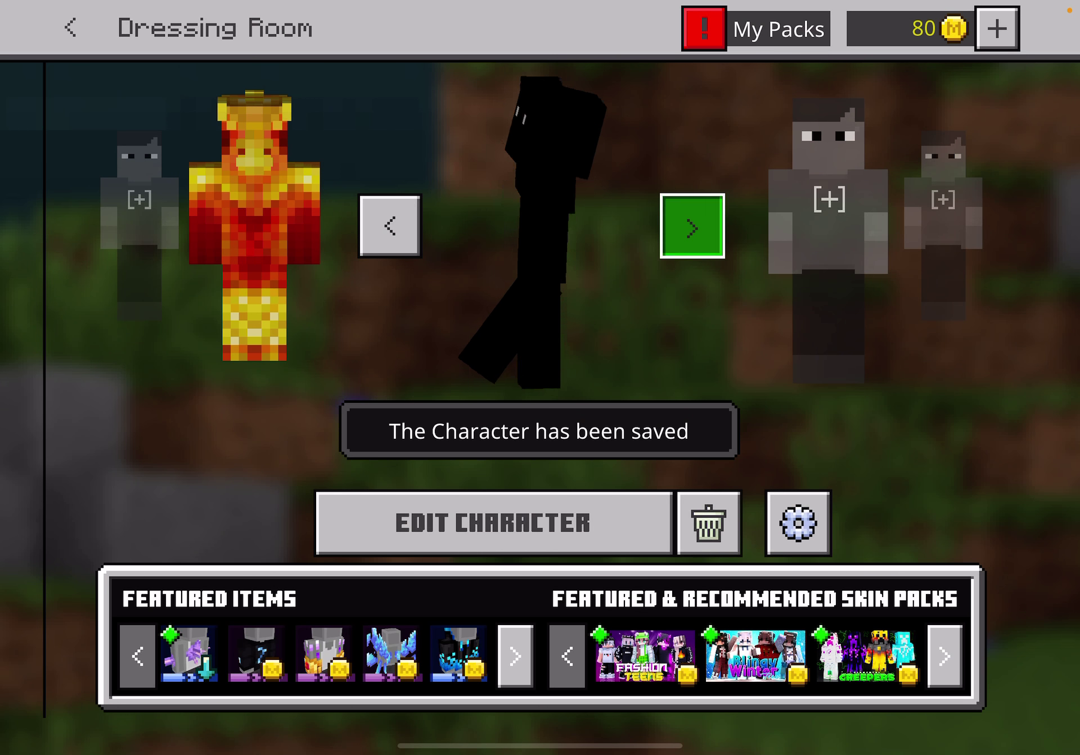
click(389, 226)
click(389, 226)
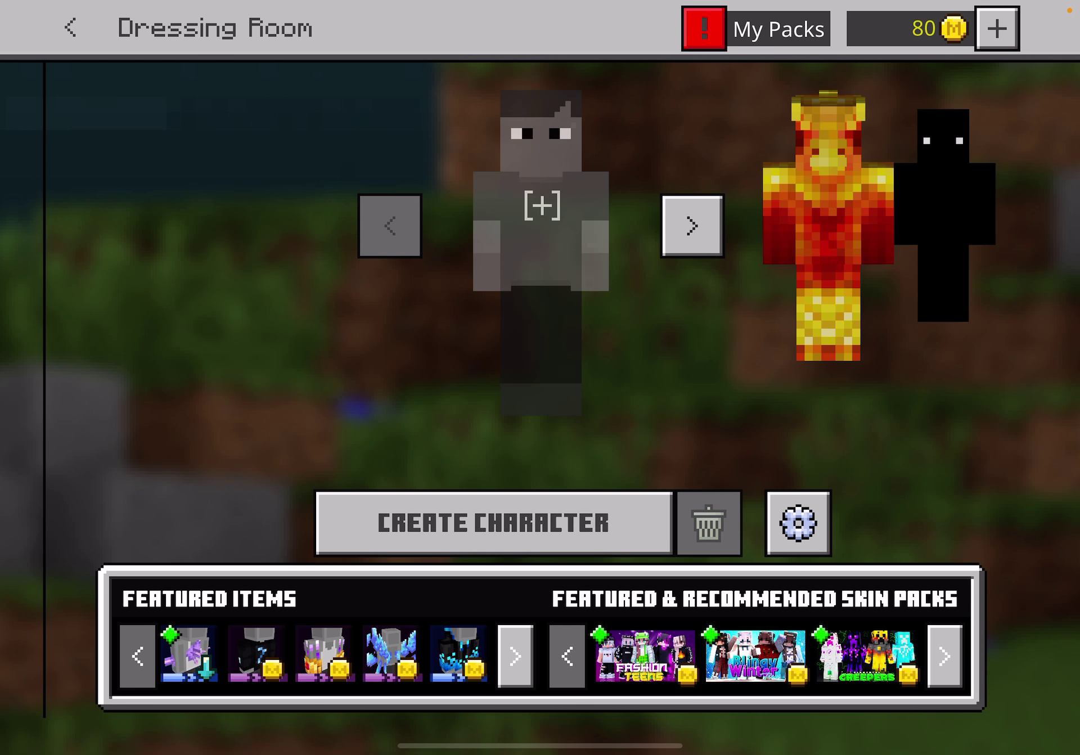
click(70, 28)
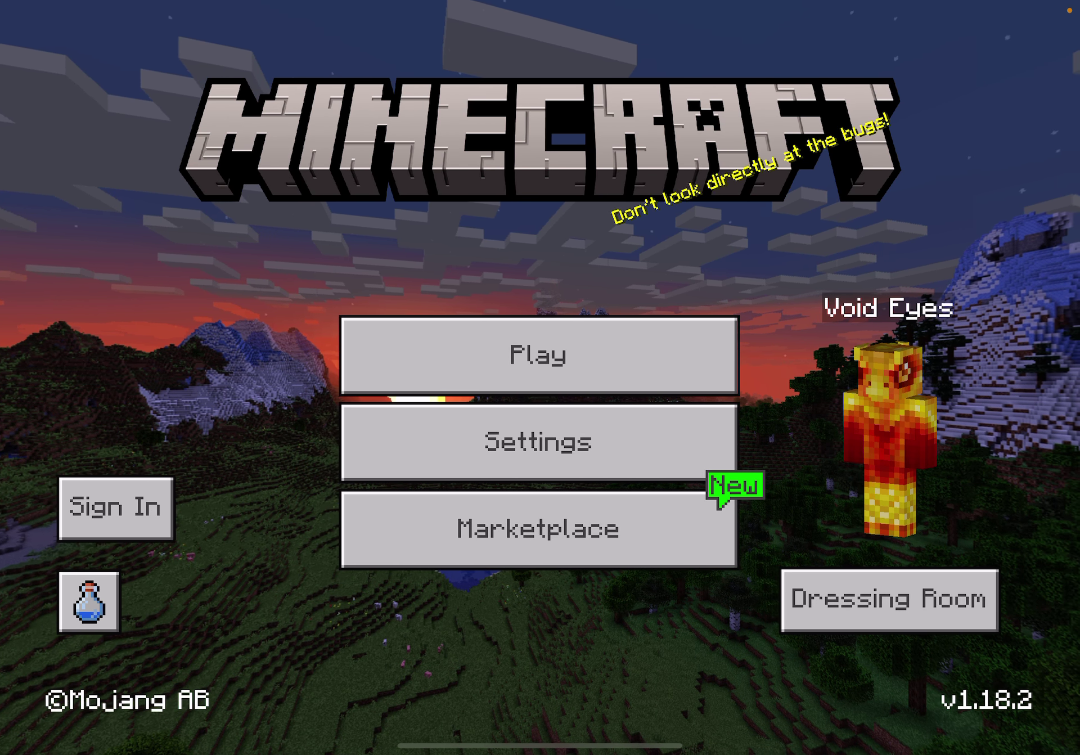
click(538, 529)
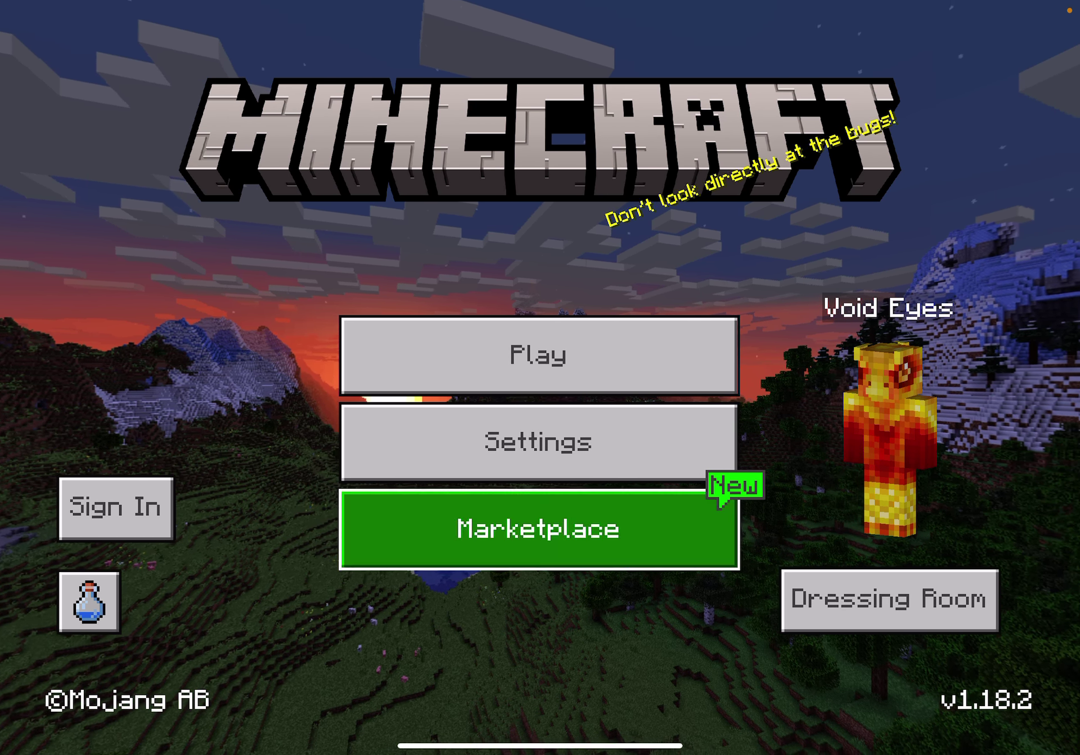